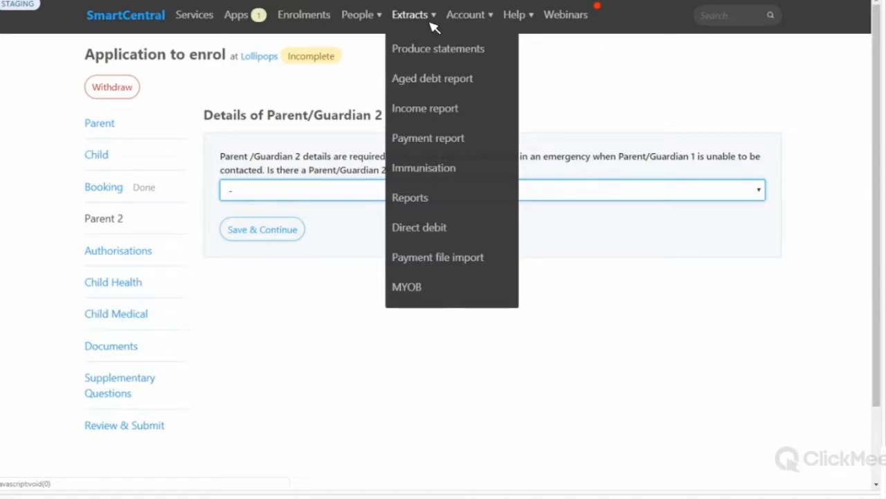
# Step: Open the People menu in the top navigation bar to choose a records type
pyautogui.click(374, 14)
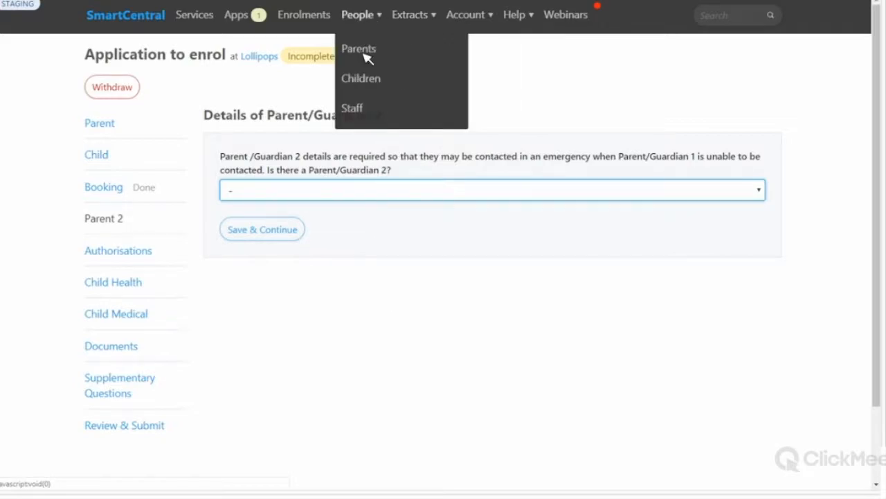
# Step: Open the Parents list, filter Email to N to review parents without email, then show all again
pyautogui.click(364, 53)
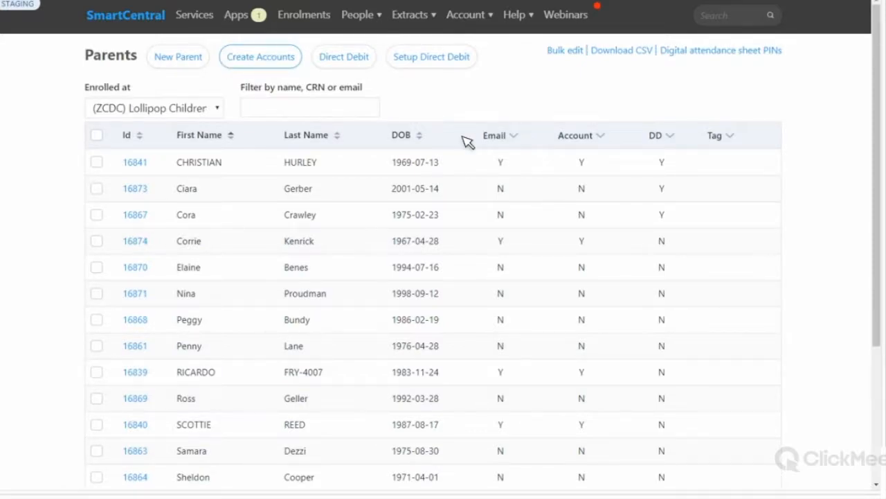
pyautogui.click(517, 137)
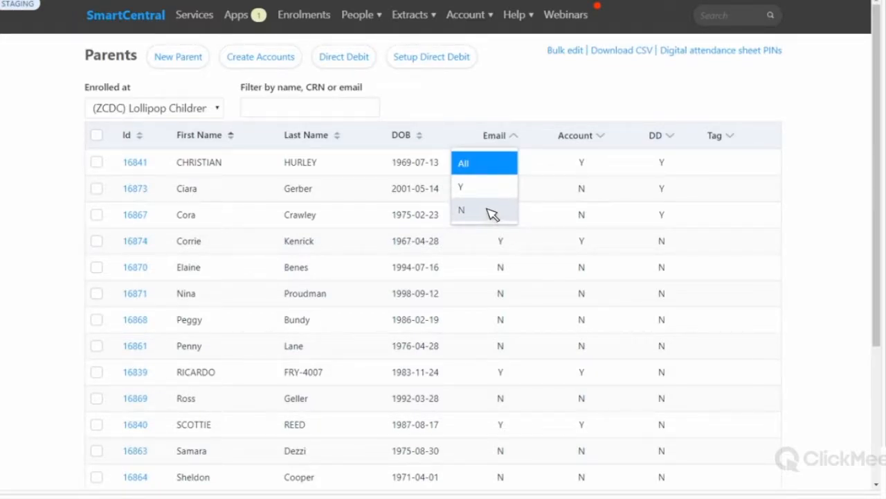
pyautogui.click(513, 214)
pyautogui.scroll(-2, 510, 291)
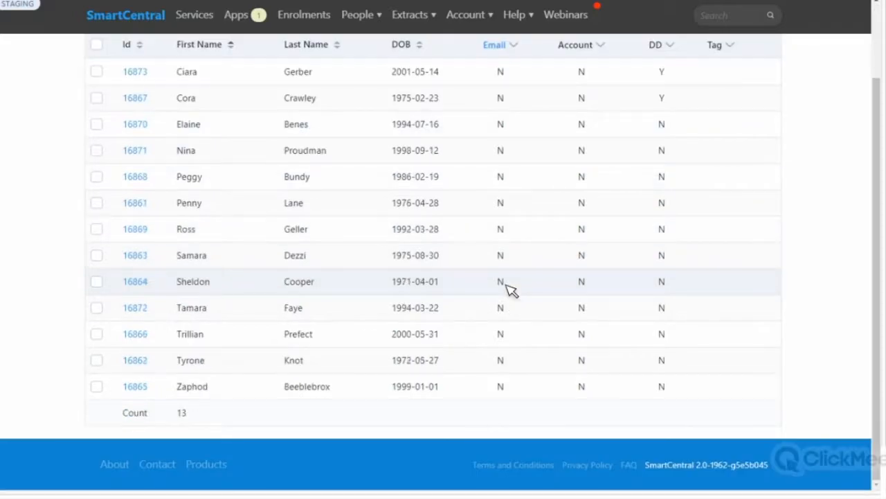
pyautogui.scroll(2, 530, 277)
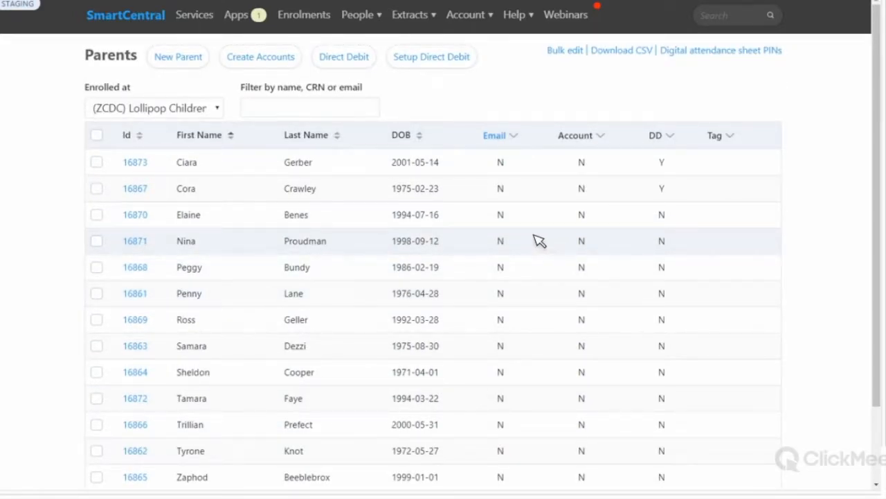
pyautogui.scroll(-2, 536, 241)
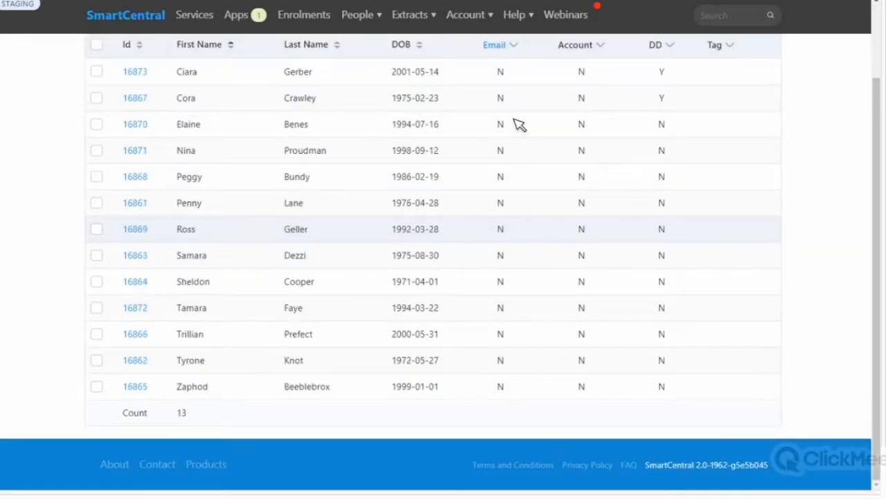
pyautogui.scroll(2, 495, 154)
pyautogui.click(496, 154)
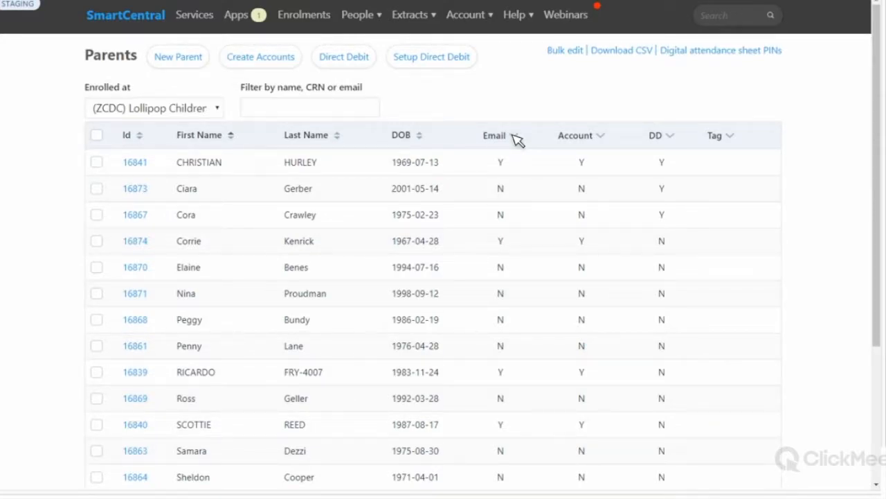
# Step: Filter parents by Account N and open the first parent's record in a new window
pyautogui.click(602, 138)
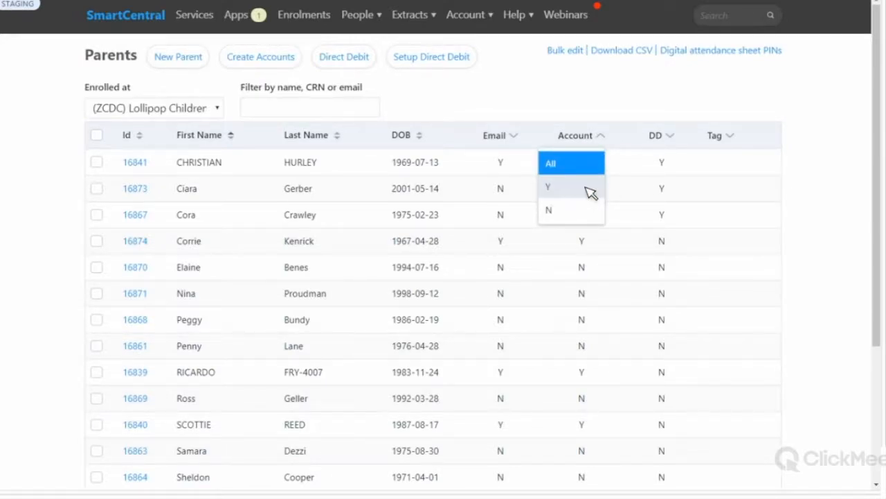
pyautogui.click(591, 193)
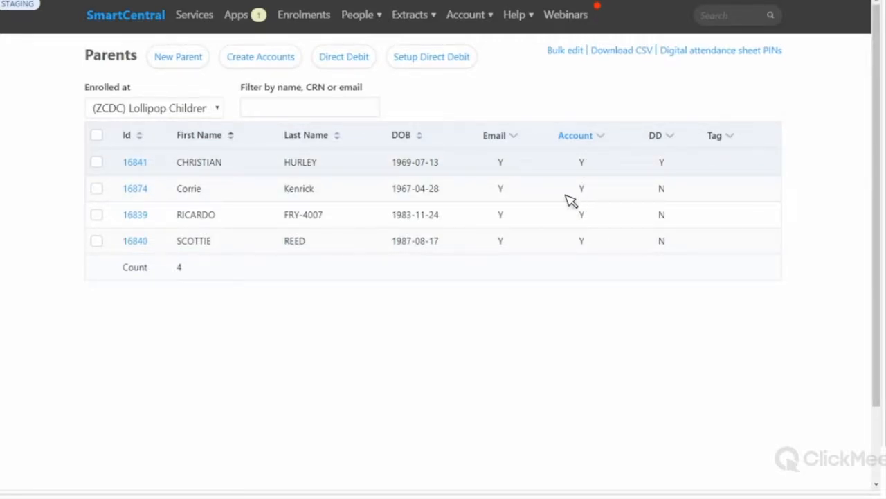
pyautogui.click(599, 136)
pyautogui.click(567, 202)
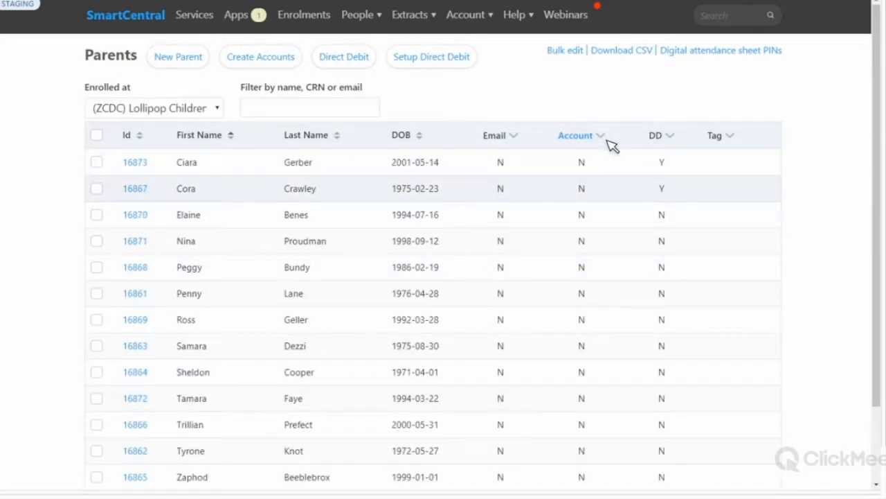
pyautogui.scroll(-2, 612, 145)
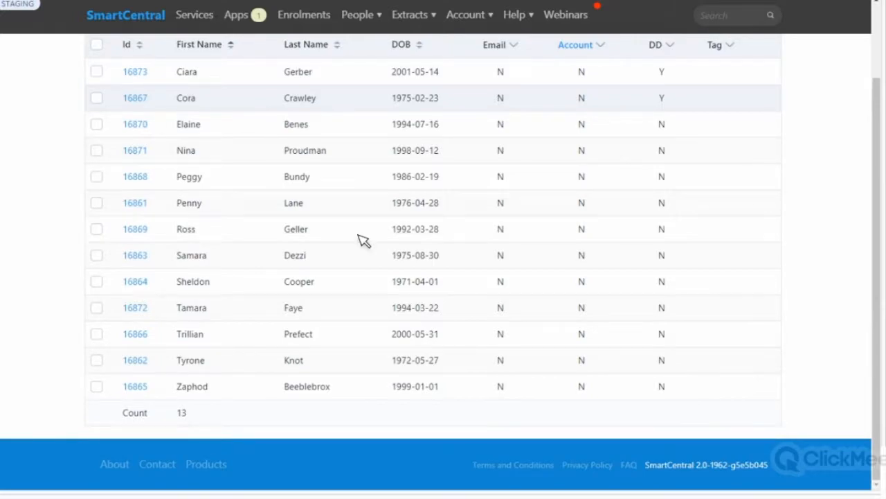
pyautogui.scroll(2, 139, 170)
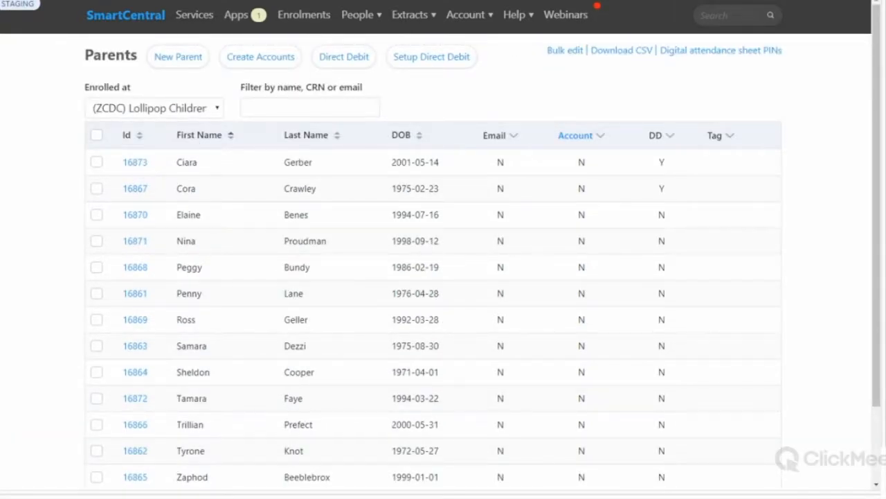
pyautogui.rightClick(141, 166)
pyautogui.click(271, 186)
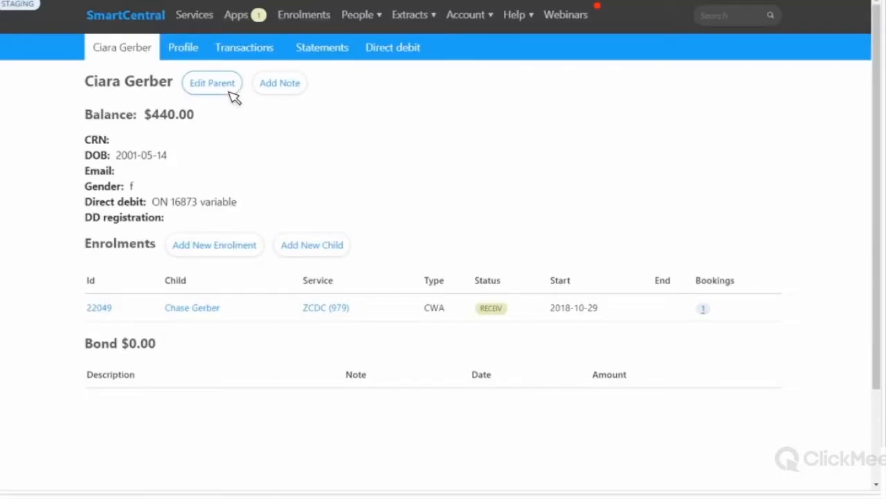
# Step: Enter the parent's email address in Edit Parent and save the details
pyautogui.click(231, 94)
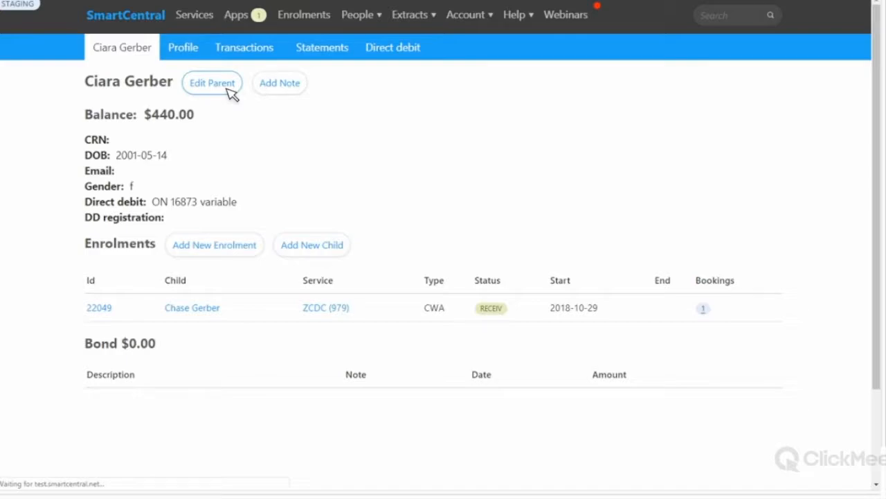
pyautogui.click(167, 386)
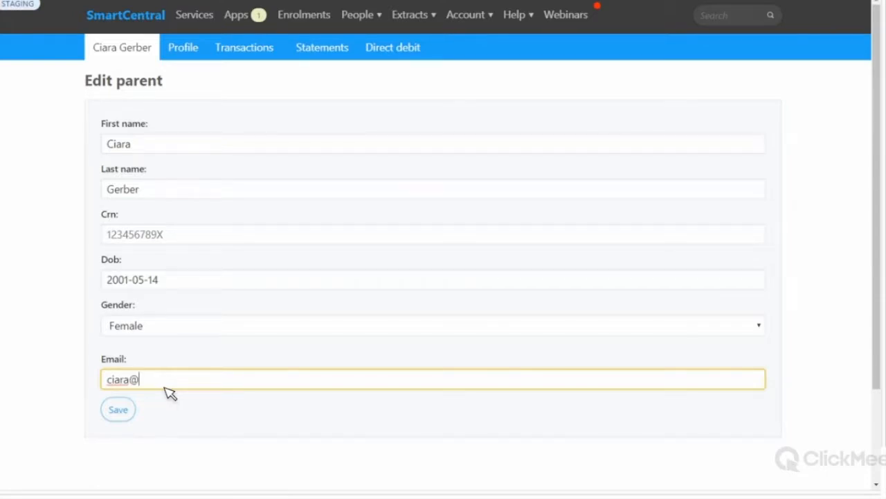
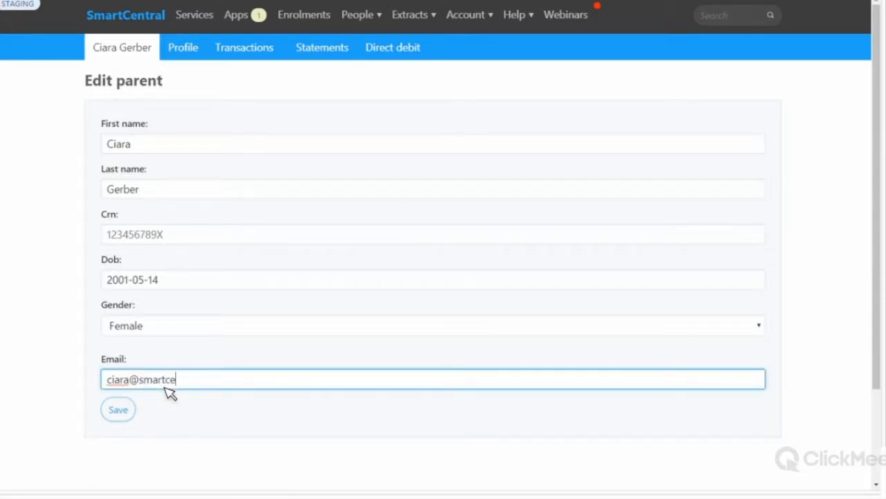
pyautogui.click(138, 413)
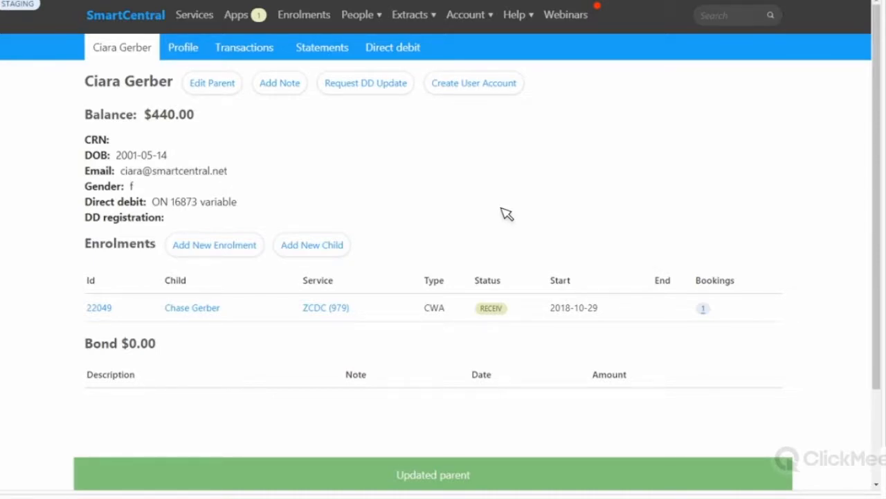
# Step: Create the parent's Portal user account, reviewing the Portal account and email warning before confirming
pyautogui.click(498, 87)
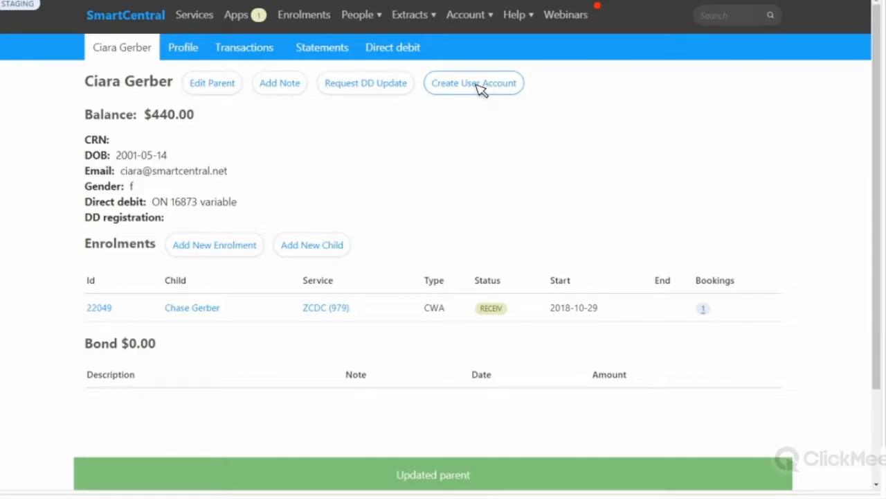
pyautogui.click(483, 89)
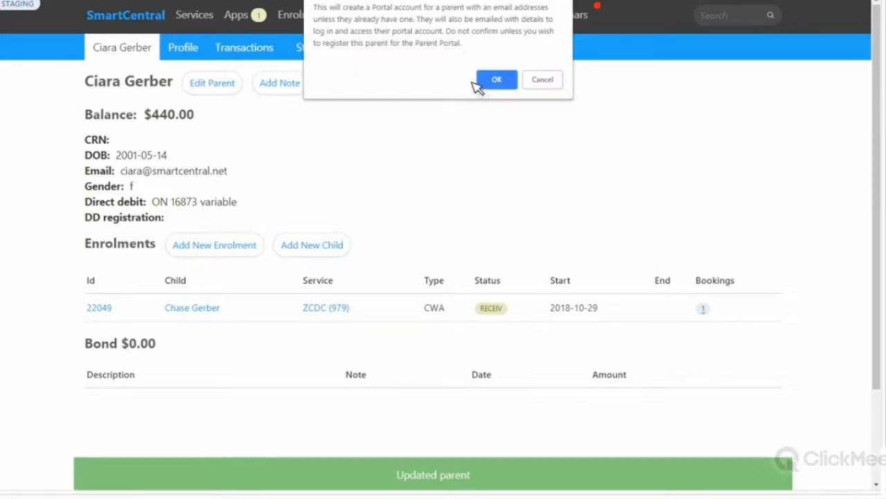
pyautogui.doubleClick(382, 9)
pyautogui.moveTo(431, 10); pyautogui.dragTo(427, 9)
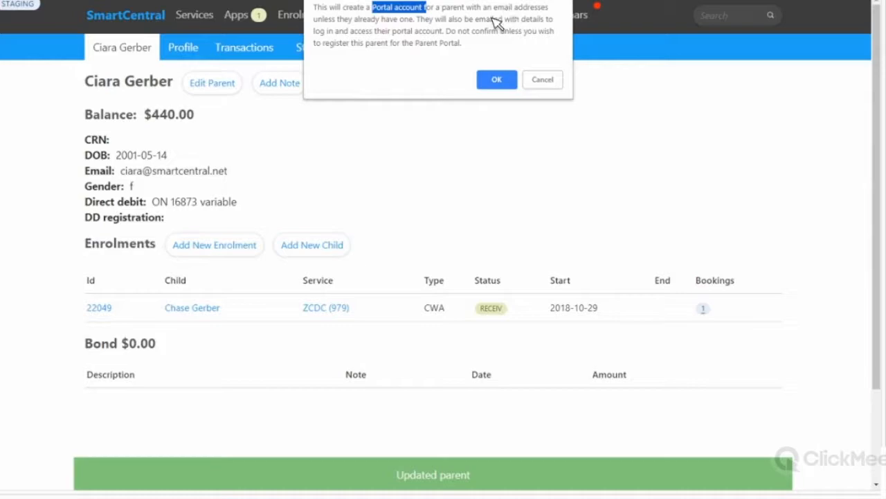
pyautogui.moveTo(514, 9); pyautogui.dragTo(488, 11)
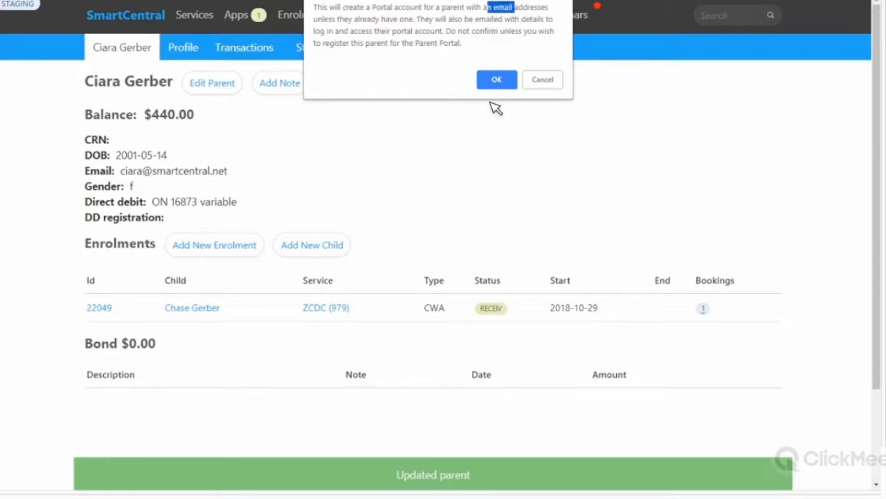
pyautogui.click(502, 79)
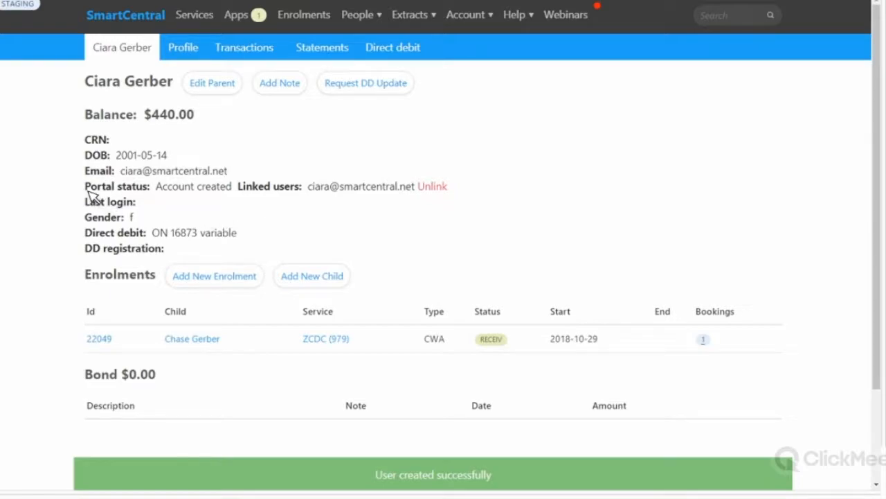
pyautogui.moveTo(91, 193); pyautogui.dragTo(241, 192)
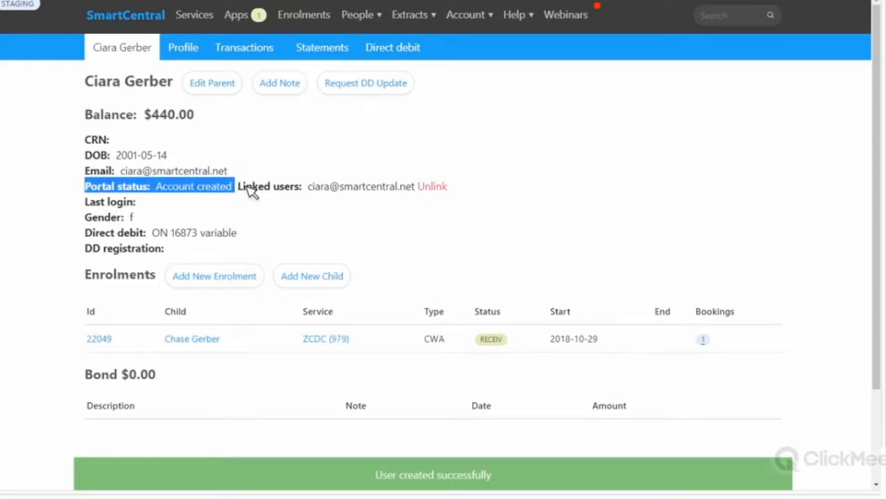
pyautogui.moveTo(416, 187); pyautogui.dragTo(412, 190)
pyautogui.click(335, 205)
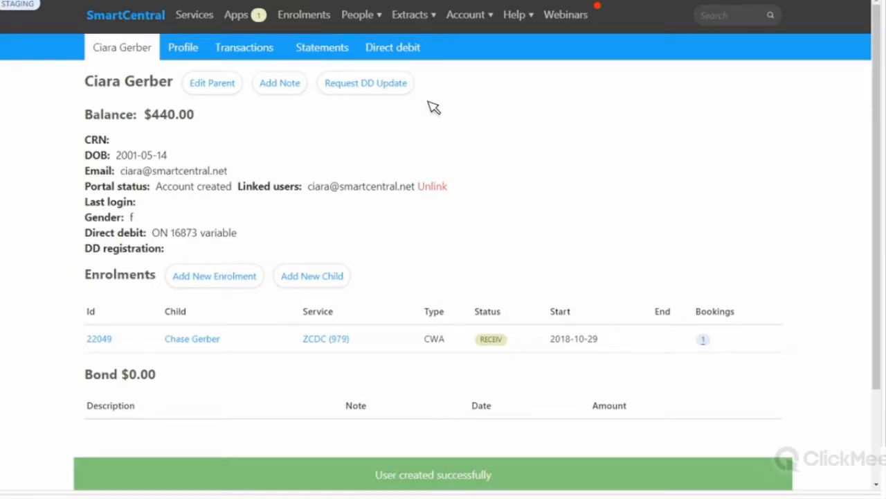
pyautogui.moveTo(473, 16)
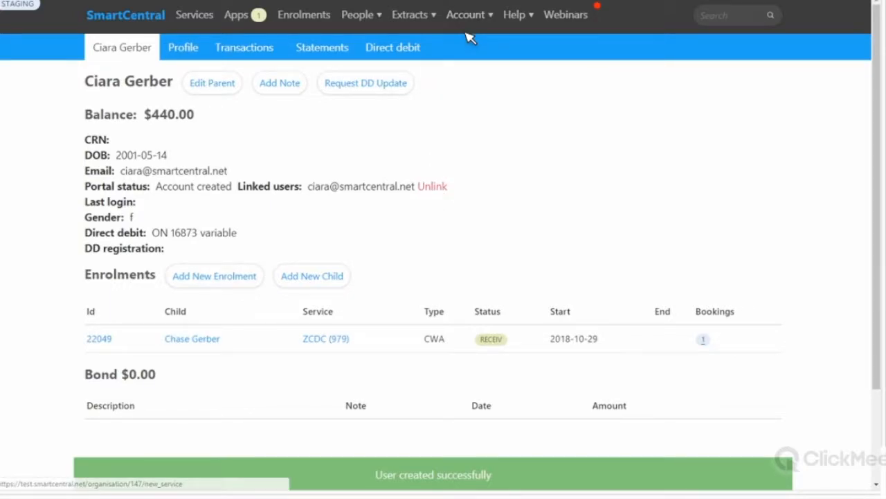
# Step: Open Setup org in a new tab, switch to it, and scroll to the Statement settings
pyautogui.rightClick(473, 111)
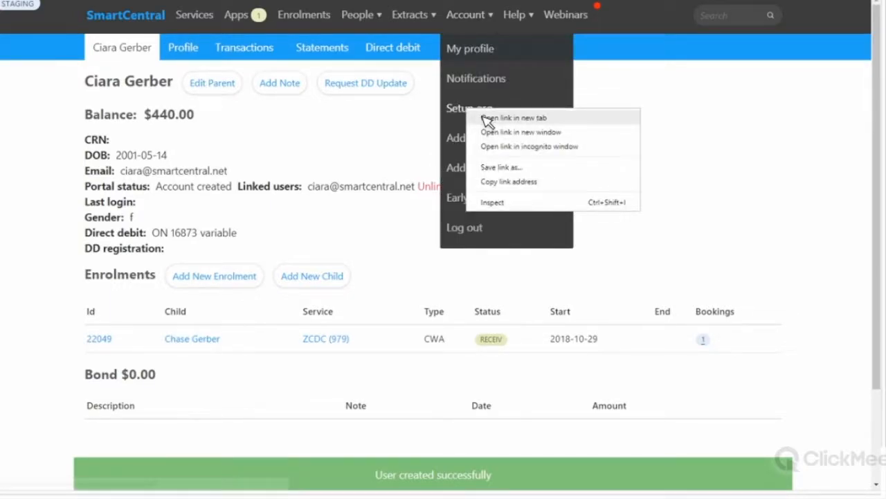
pyautogui.click(511, 118)
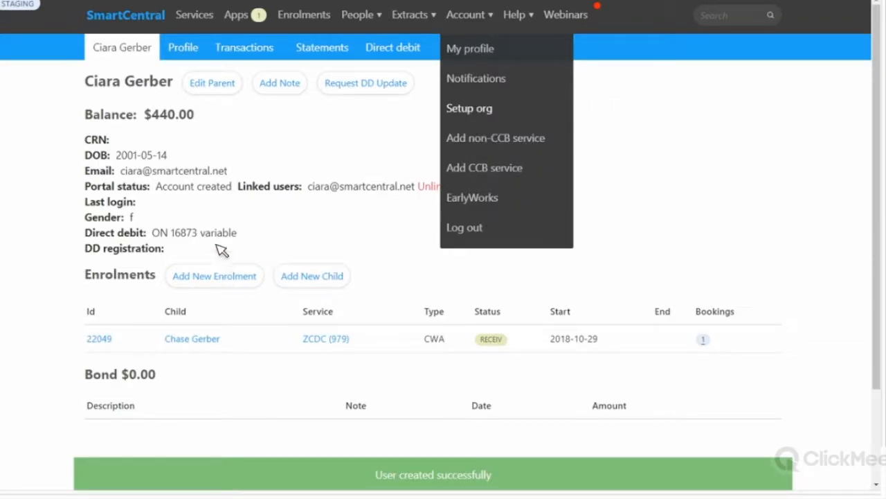
pyautogui.hotkey('ctrl', 'Tab')
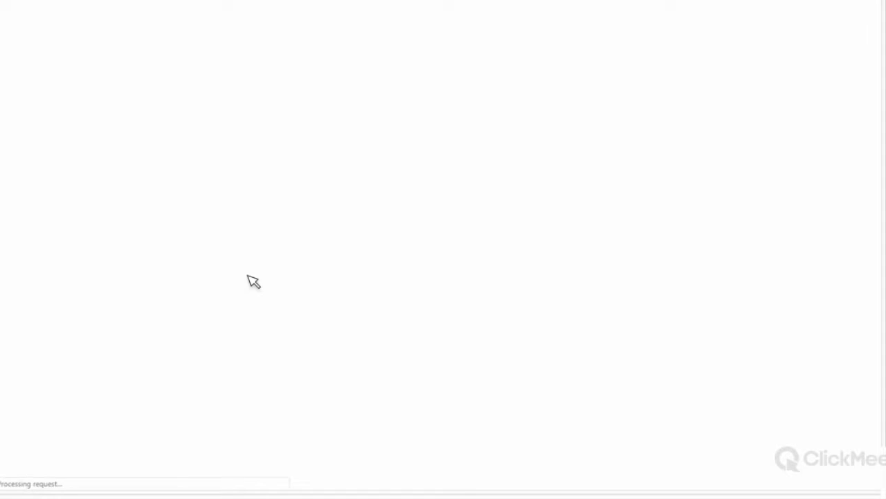
pyautogui.scroll(-2, 254, 286)
pyautogui.scroll(-5, 252, 287)
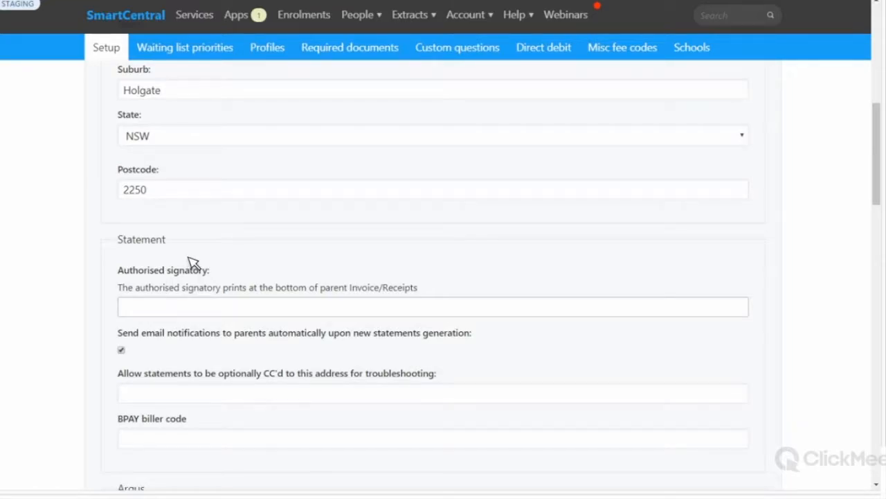
# Step: Scroll to Email notes and make the Welcome email box taller
pyautogui.scroll(-2, 765, 391)
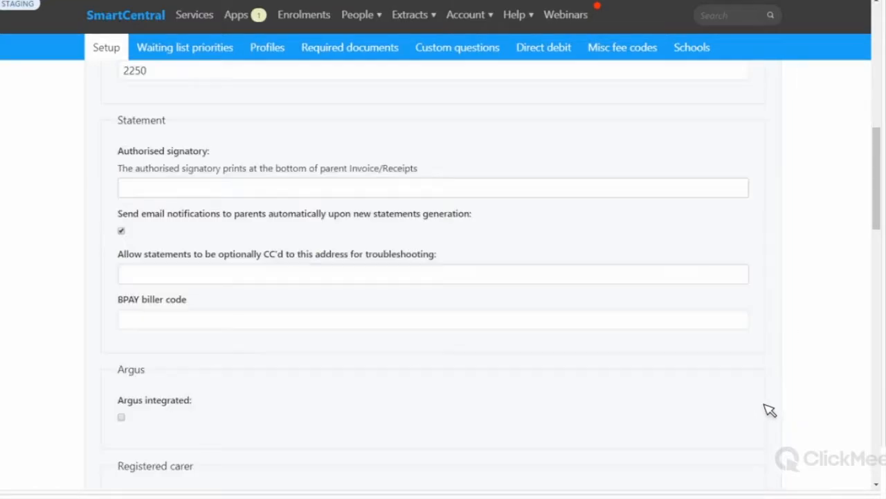
pyautogui.scroll(-7, 771, 427)
pyautogui.moveTo(132, 254); pyautogui.dragTo(185, 254)
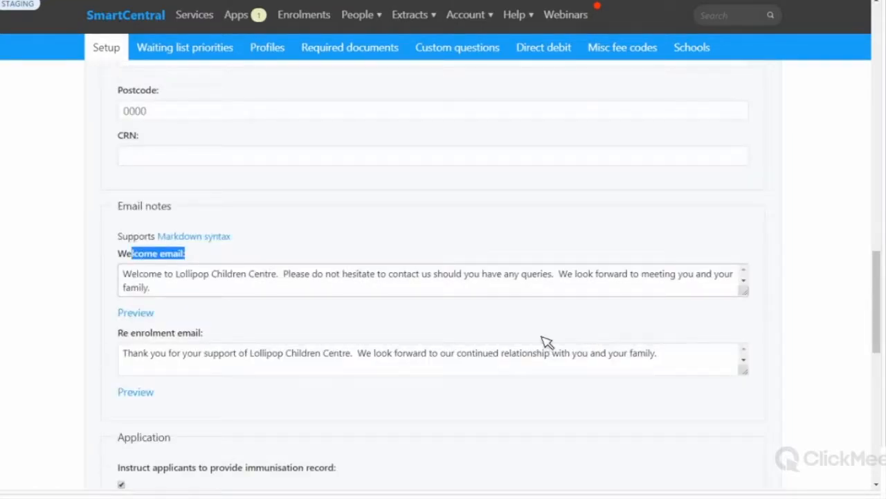
pyautogui.moveTo(132, 253); pyautogui.dragTo(118, 253)
pyautogui.moveTo(744, 291); pyautogui.dragTo(744, 424)
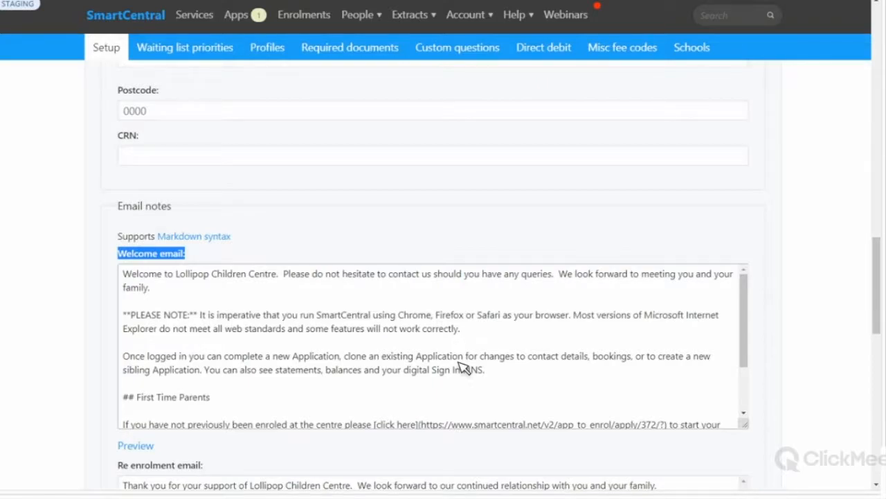
# Step: Review the welcome email preview for First Time and Current Parents, then close it
pyautogui.scroll(-2, 230, 366)
pyautogui.moveTo(230, 361); pyautogui.dragTo(421, 351)
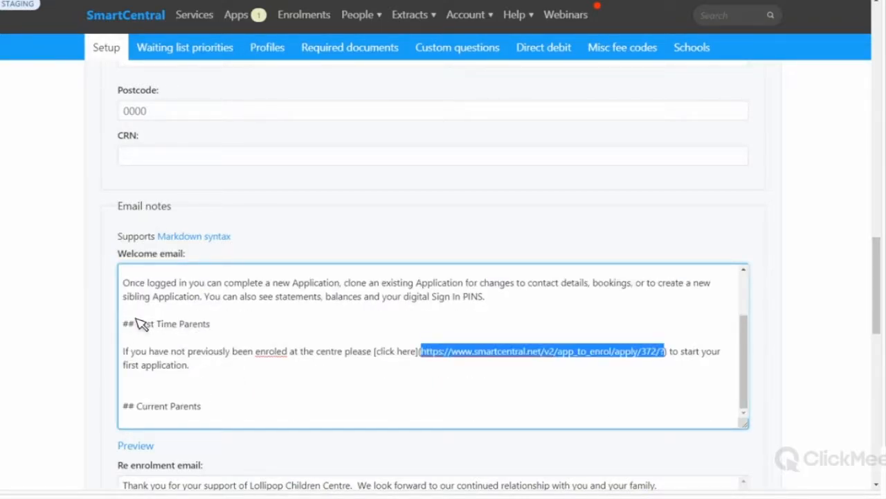
pyautogui.scroll(-2, 197, 178)
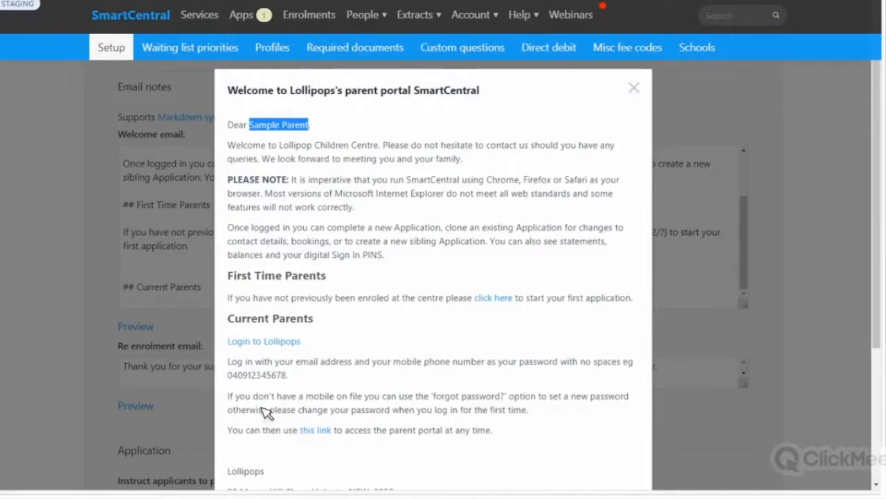
pyautogui.scroll(-2, 261, 407)
pyautogui.moveTo(229, 350); pyautogui.dragTo(253, 420)
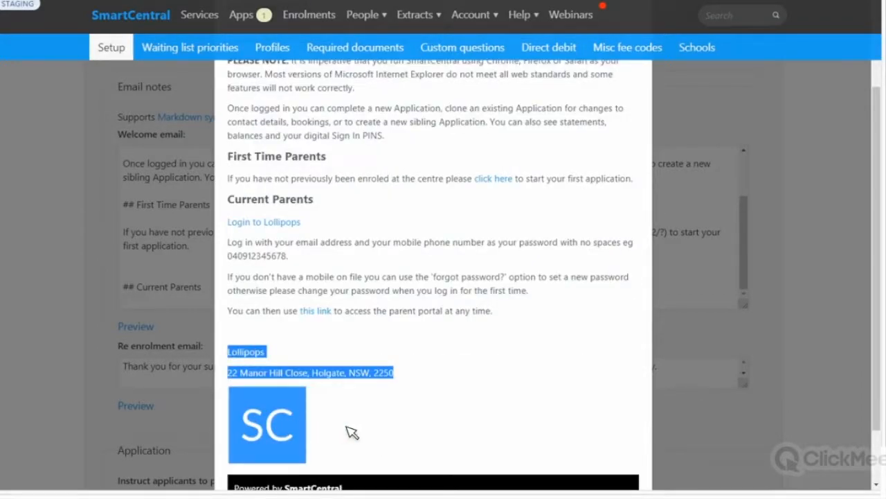
pyautogui.scroll(-1, 341, 421)
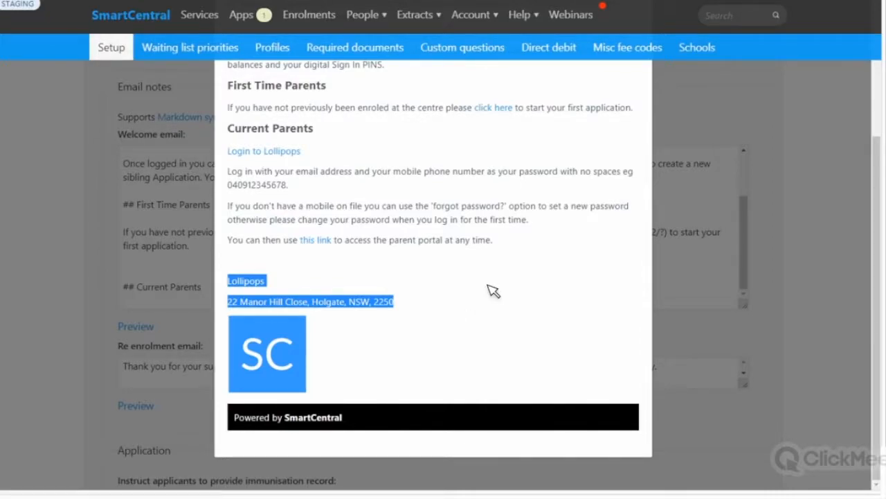
pyautogui.scroll(3, 643, 93)
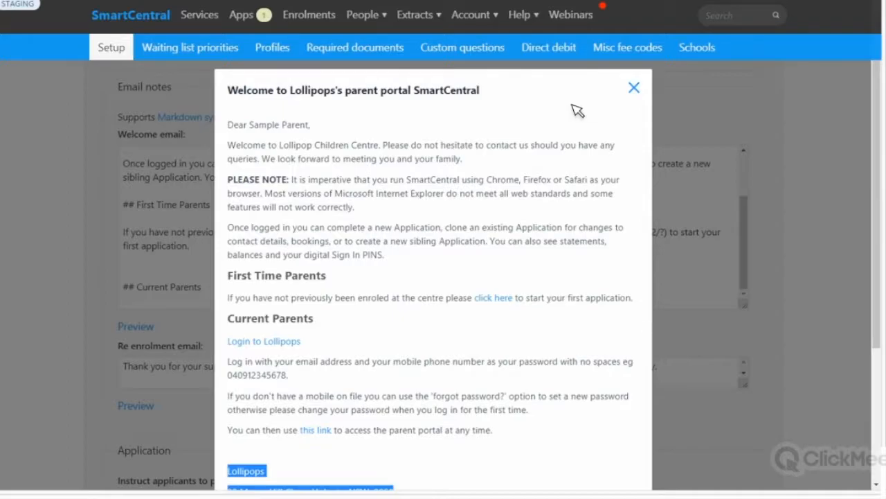
pyautogui.press('Escape')
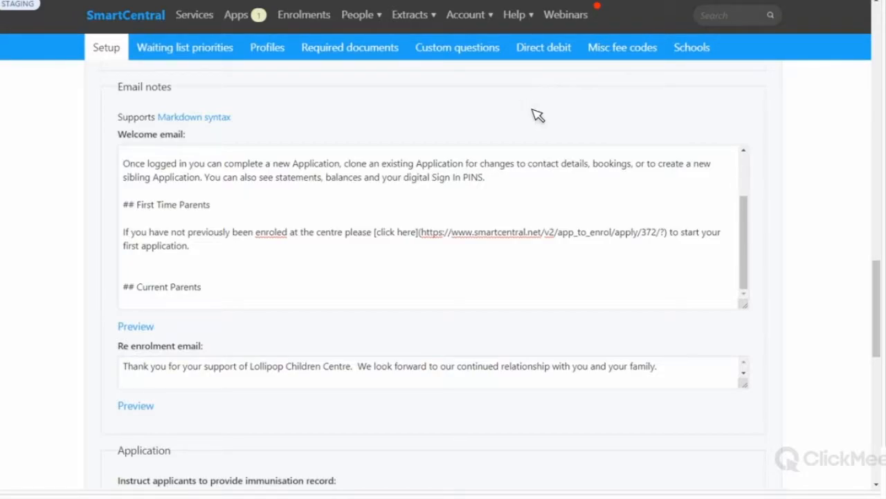
# Step: Go to the Parents list, select all parents, then untick the sixth
pyautogui.click(367, 16)
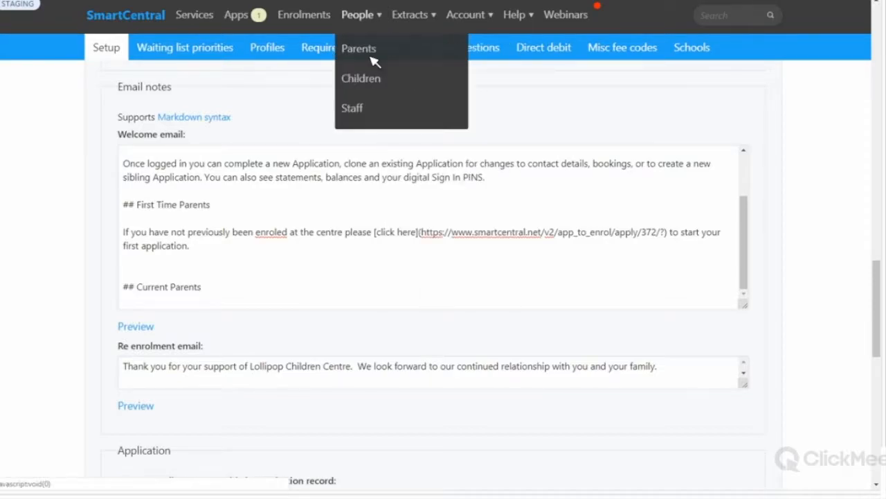
pyautogui.click(376, 49)
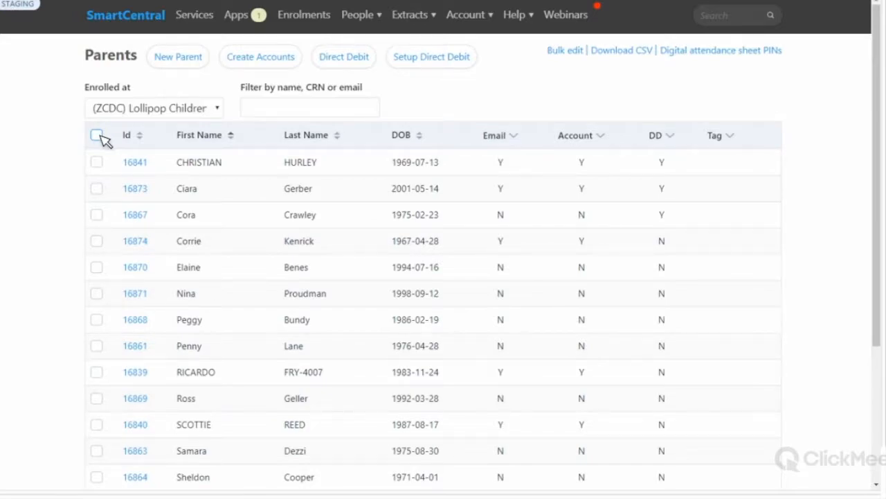
pyautogui.click(96, 136)
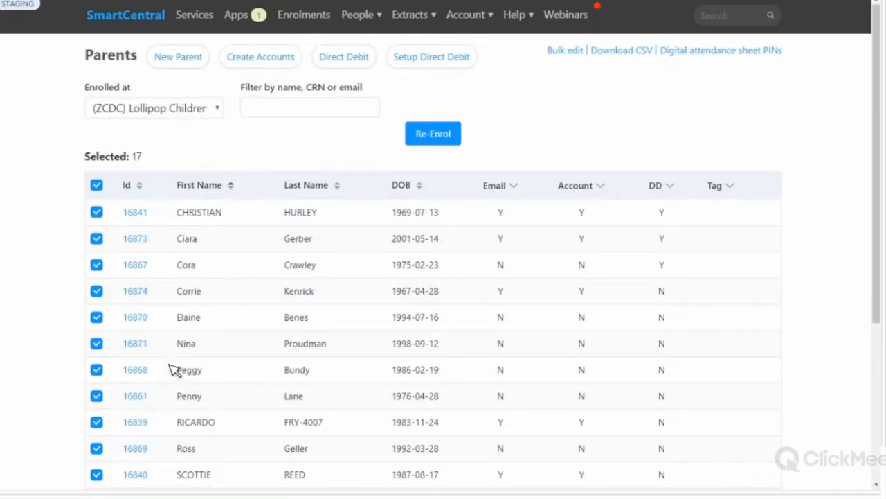
pyautogui.click(97, 345)
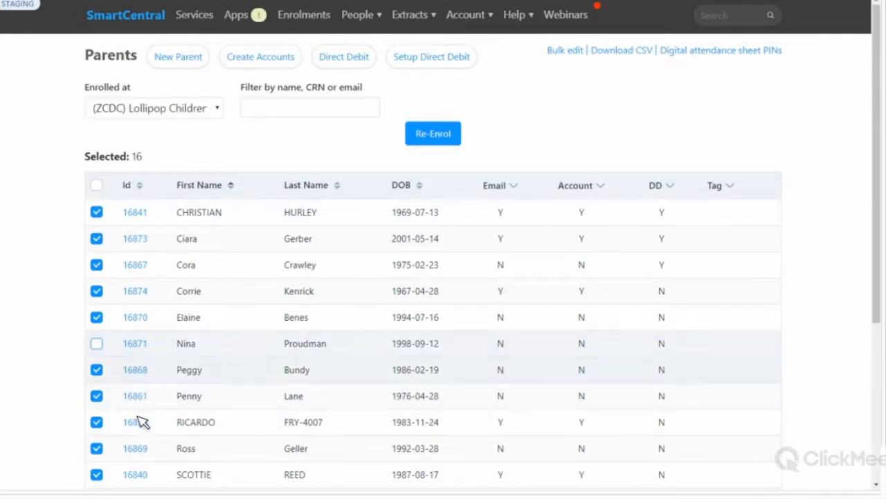
pyautogui.scroll(-3, 97, 343)
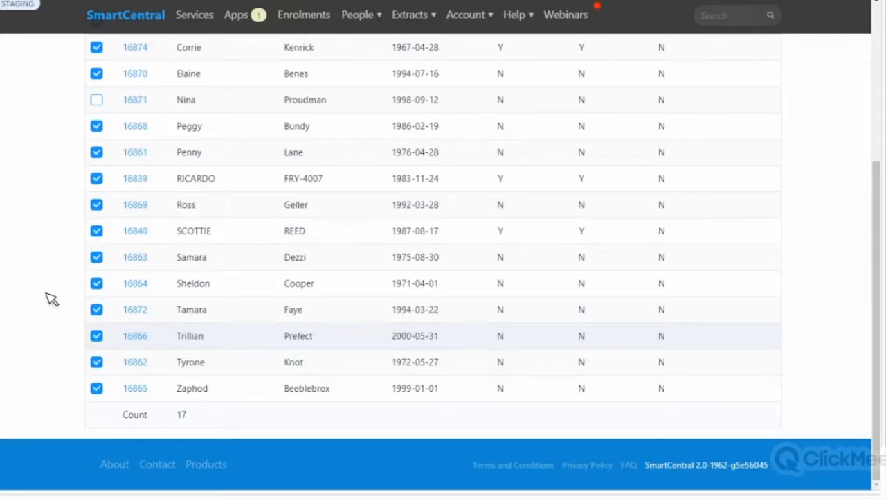
pyautogui.scroll(4, 104, 191)
# Step: Clear all selections, tick the sixth parent plus two more, and start Re-Enrol
pyautogui.click(101, 187)
pyautogui.click(100, 187)
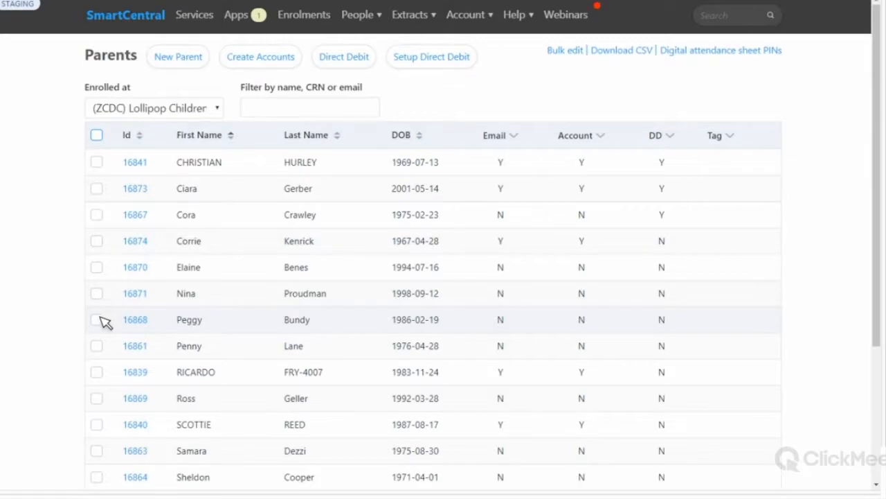
pyautogui.click(96, 293)
pyautogui.keyDown('shift'); pyautogui.click(97, 291); pyautogui.keyUp('shift')
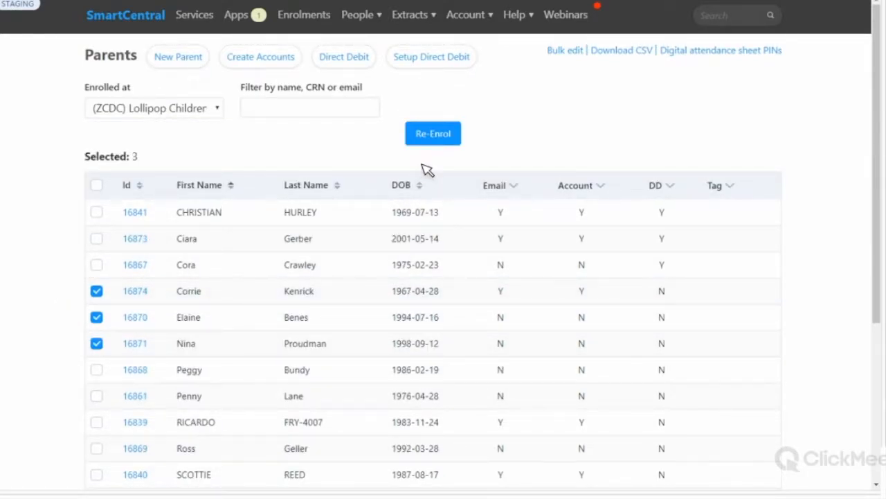
pyautogui.click(442, 136)
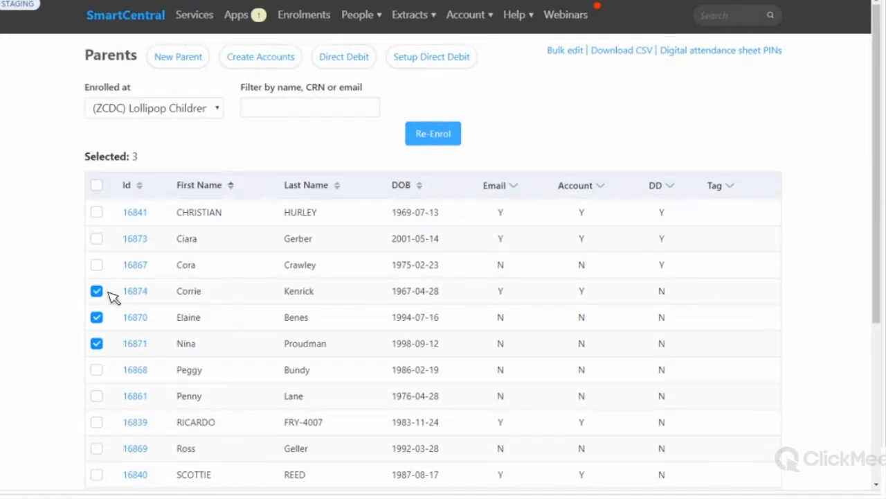
# Step: Untick the extra parents so only the fourth parent remains selected
pyautogui.click(99, 345)
pyautogui.click(97, 319)
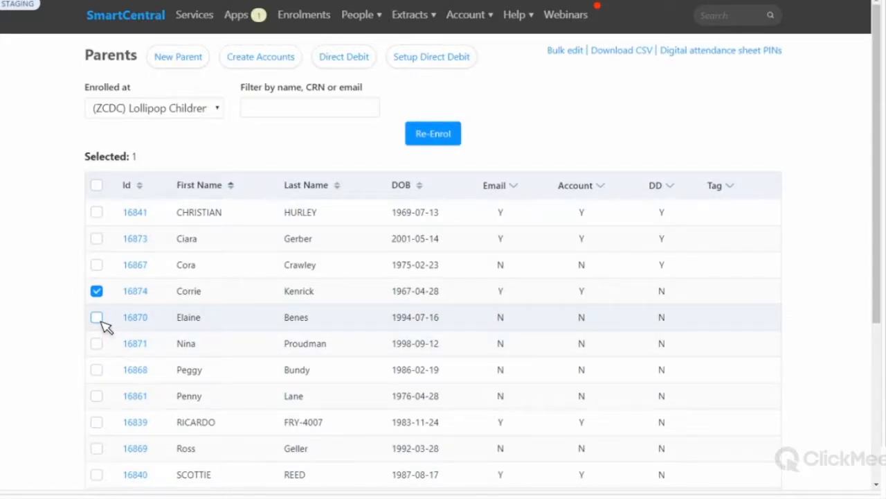
pyautogui.click(99, 292)
pyautogui.click(98, 243)
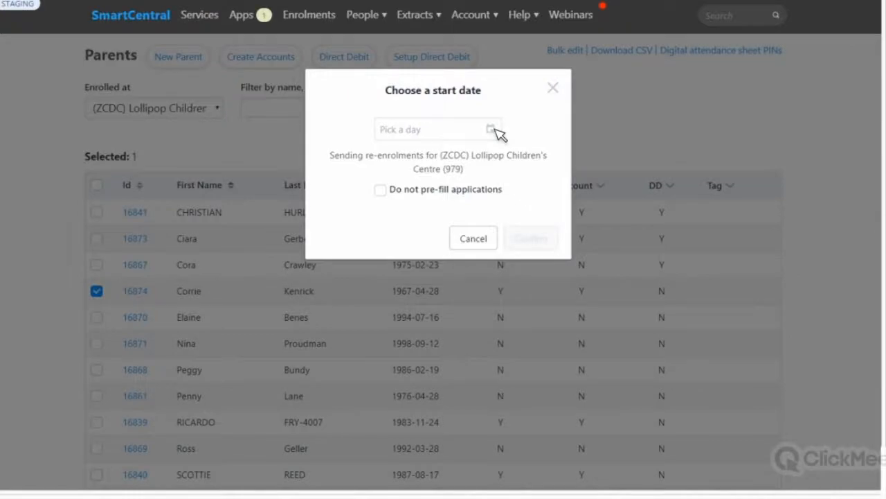
# Step: Set the re-enrolment start date to 2019-01-07, keep applications pre-filled, and confirm sending
pyautogui.click(495, 135)
pyautogui.click(513, 159)
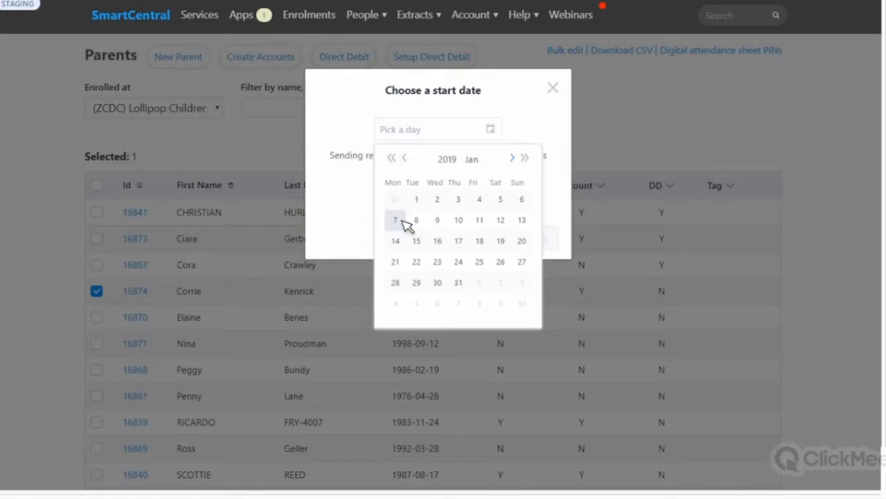
pyautogui.click(402, 220)
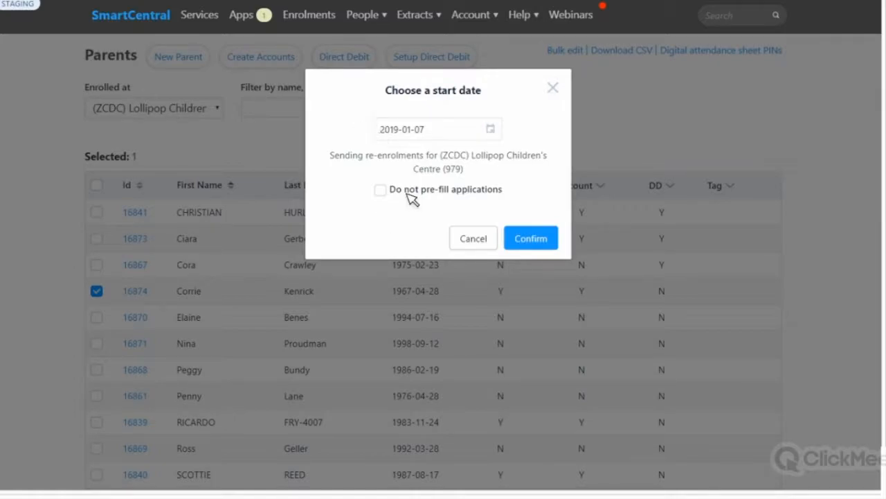
pyautogui.click(381, 191)
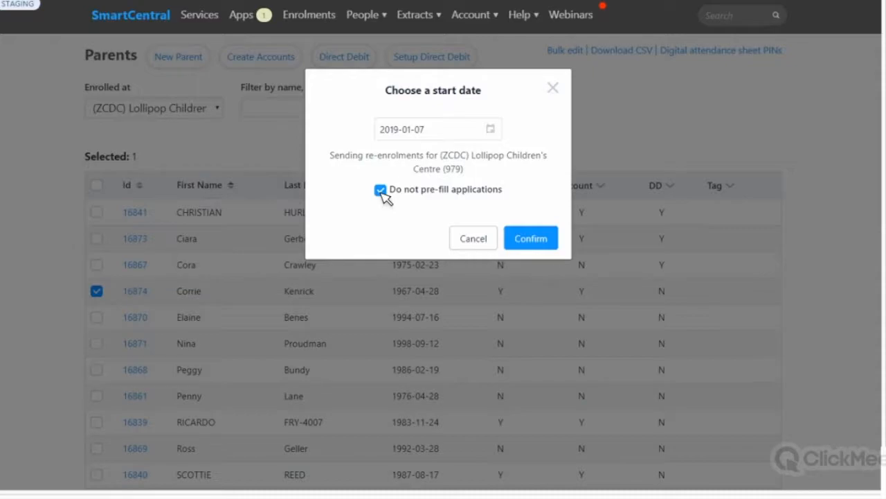
pyautogui.click(380, 194)
pyautogui.click(542, 239)
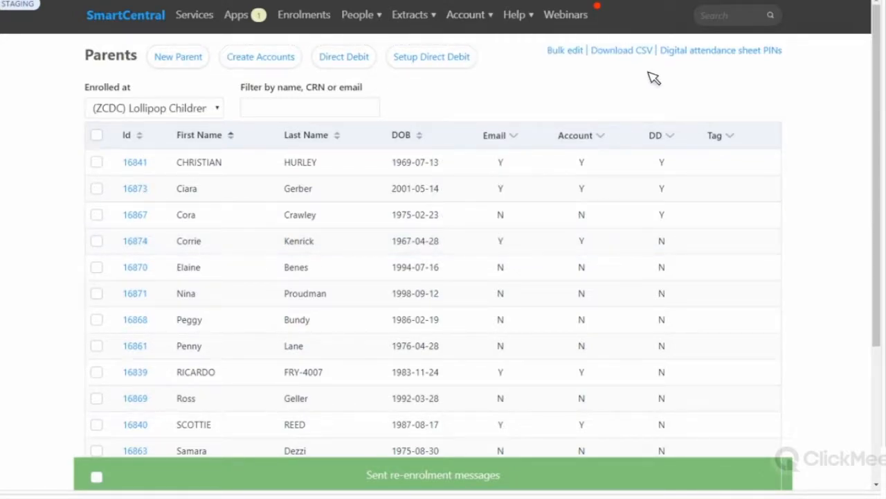
# Step: Open Setup org and select the help video link in the Re enrolment email text
pyautogui.moveTo(486, 26)
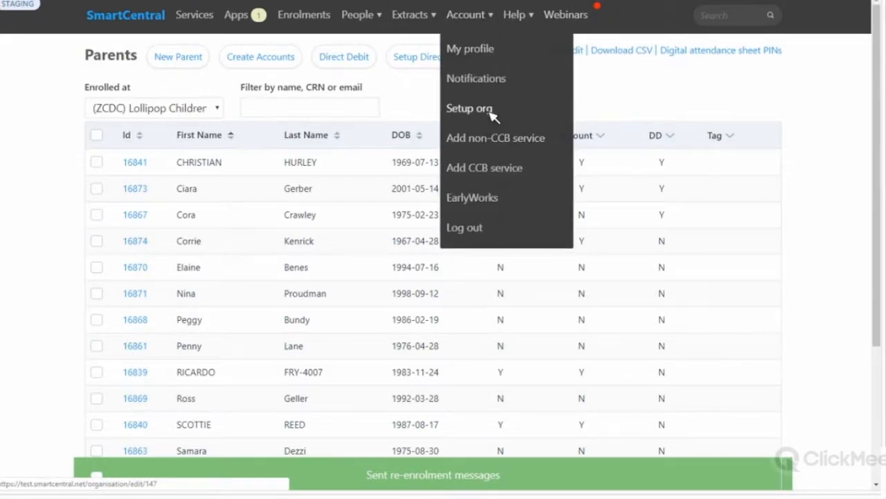
pyautogui.click(470, 108)
pyautogui.click(470, 108)
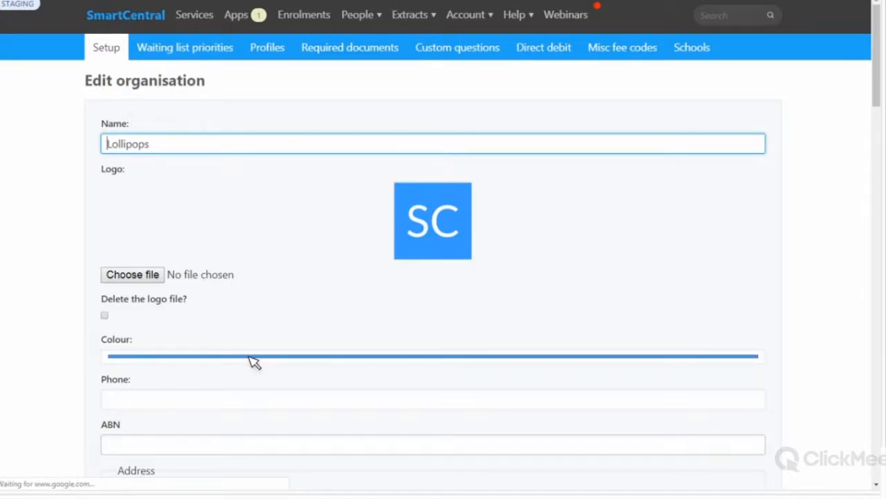
pyautogui.scroll(-9, 255, 364)
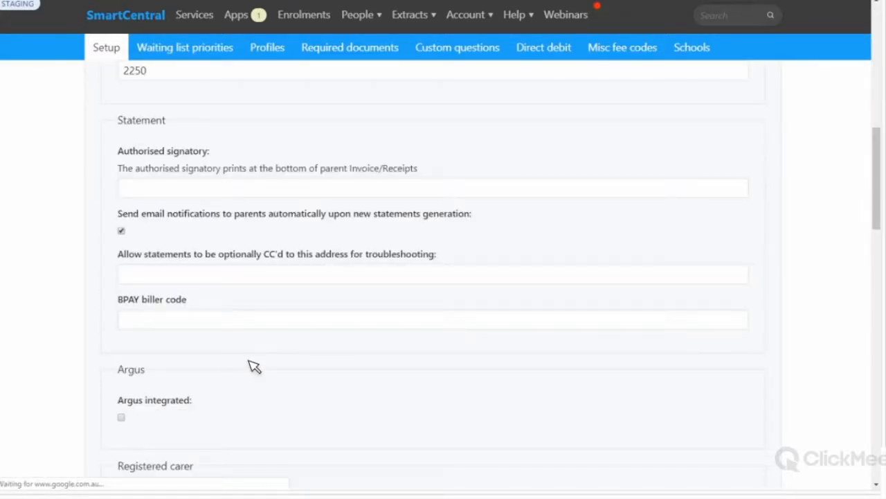
pyautogui.scroll(-5, 755, 256)
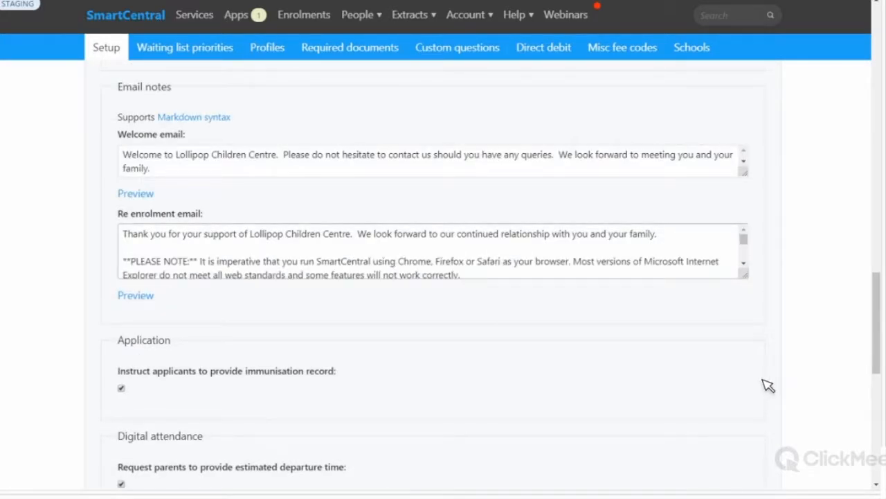
pyautogui.click(320, 342)
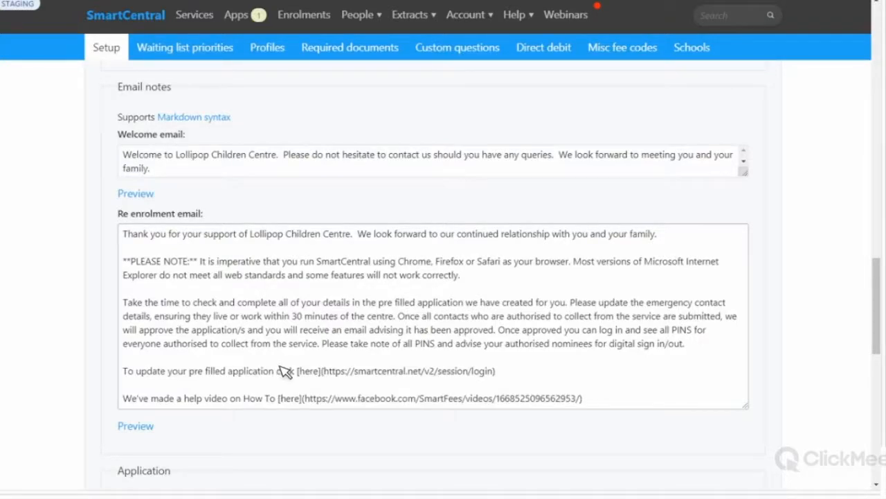
pyautogui.click(579, 400)
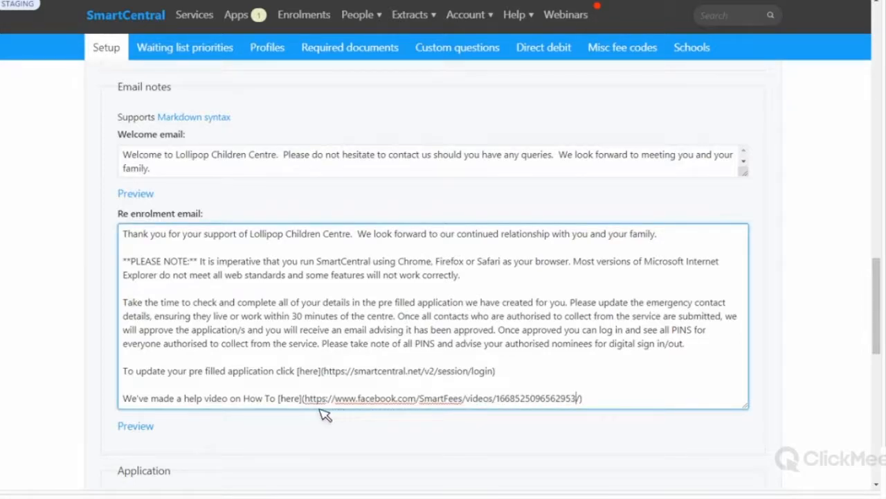
pyautogui.hotkey('ctrl', 'shift', 'Left')
pyautogui.hotkey('ctrl', 'shift', 'Left')
pyautogui.hotkey('ctrl', 'shift', 'Left')
pyautogui.hotkey('ctrl', 'shift', 'Left')
pyautogui.hotkey('ctrl', 'shift', 'Left')
pyautogui.hotkey('ctrl', 'shift', 'Left')
pyautogui.hotkey('ctrl', 'shift', 'Left')
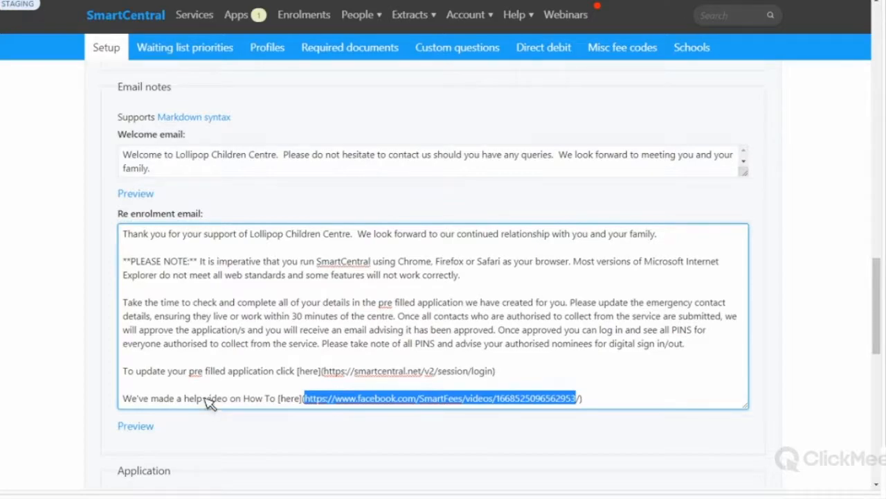
pyautogui.scroll(-2, 151, 310)
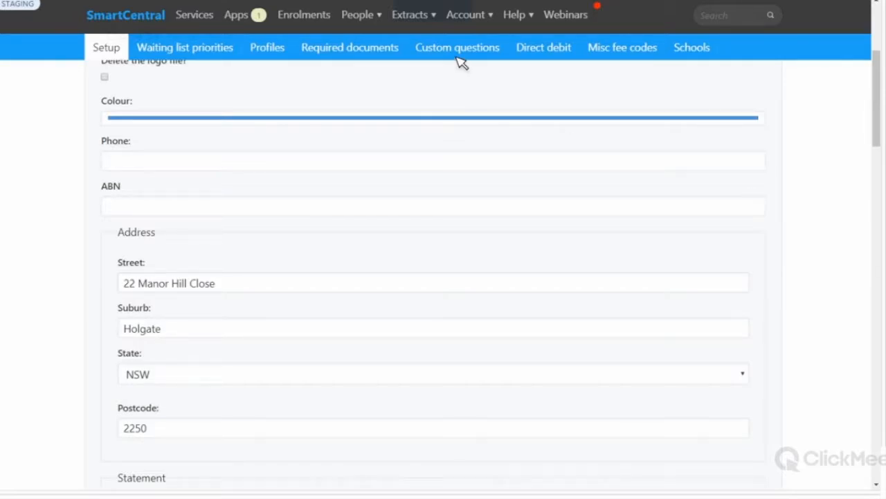
pyautogui.moveTo(385, 40)
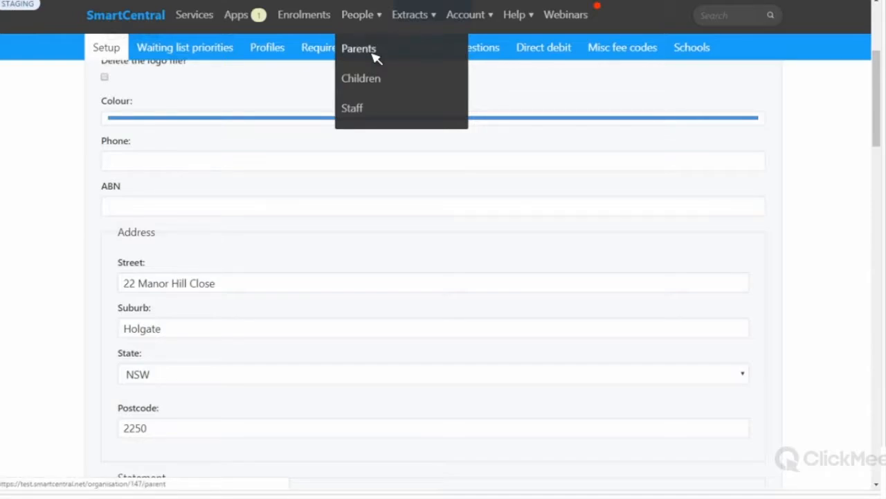
# Step: Start a new parent record from the Parents list and enter the parent's first and last name
pyautogui.click(374, 55)
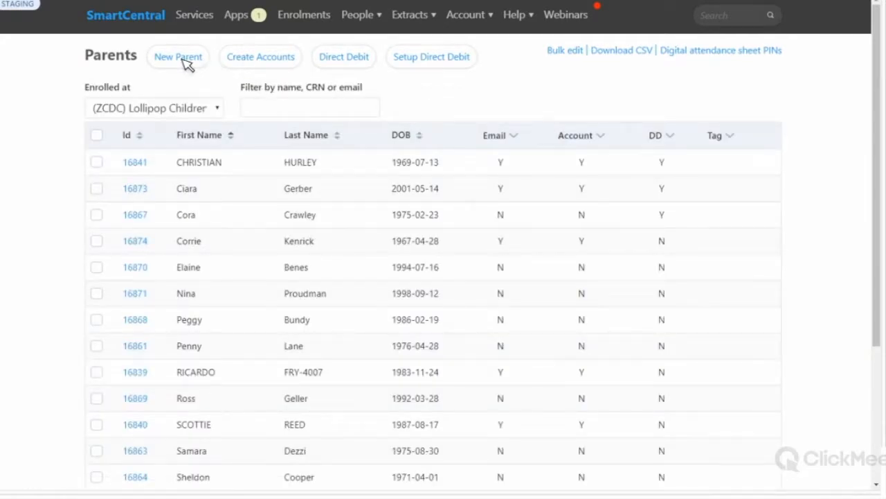
pyautogui.click(184, 62)
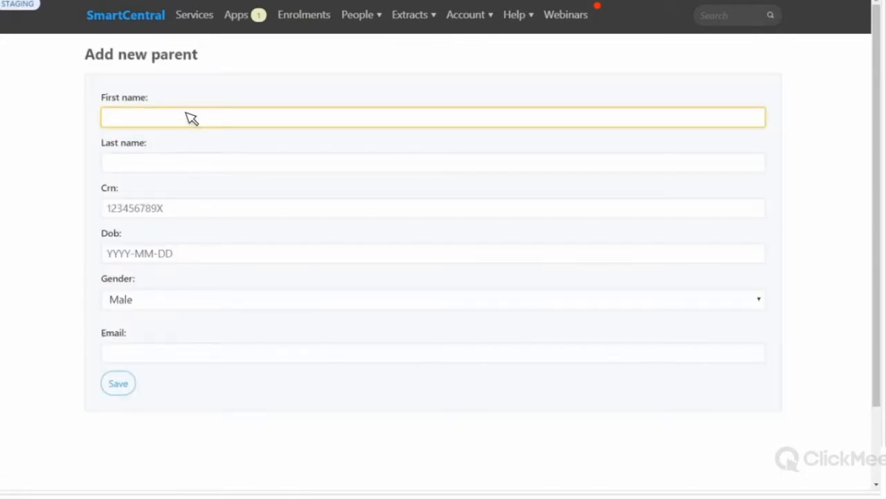
pyautogui.click(190, 121)
pyautogui.write('john')
pyautogui.press('Tab')
pyautogui.press('Tab')
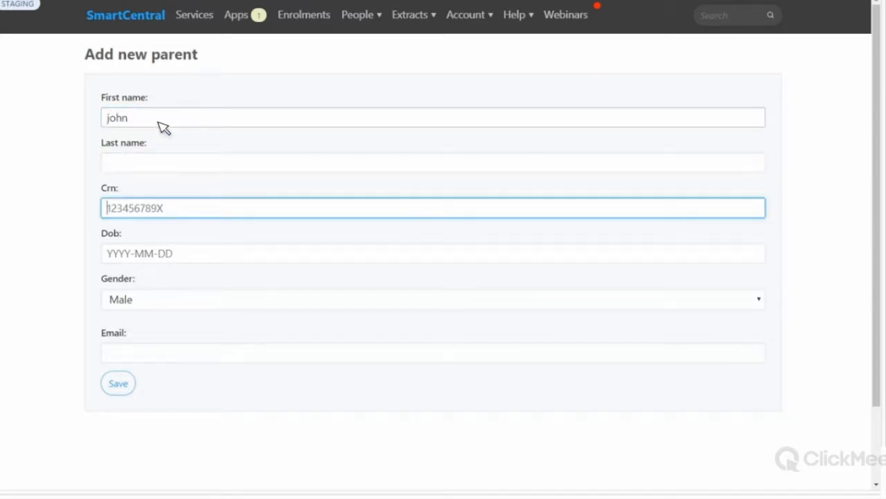
pyautogui.click(162, 166)
pyautogui.write('mith')
pyautogui.click(113, 166)
pyautogui.write('s')
# Step: Set the date of birth to 1984-01-01, enter the parent's e-mail address, and save
pyautogui.click(166, 255)
pyautogui.write('1984-01-01')
pyautogui.click(158, 356)
pyautogui.click(137, 355)
pyautogui.press('BackSpace')
pyautogui.write('@')
pyautogui.click(125, 384)
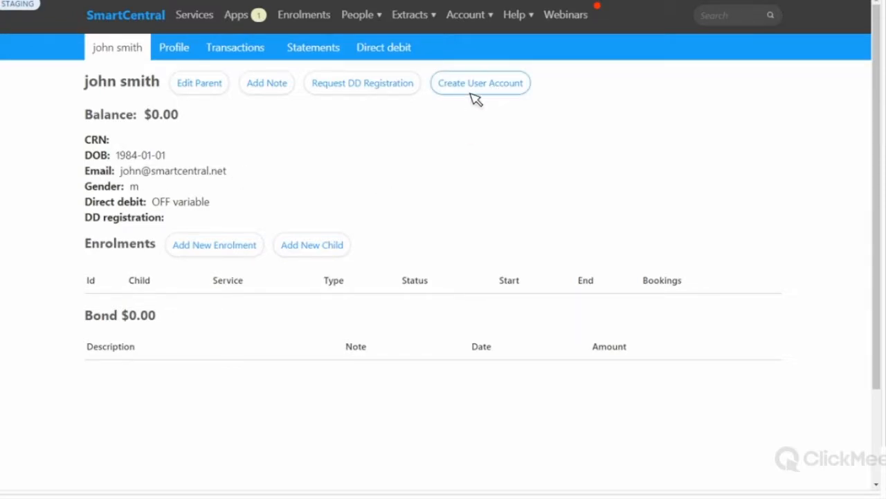
# Step: Create a parent portal user account for the new parent and confirm the warning
pyautogui.click(493, 88)
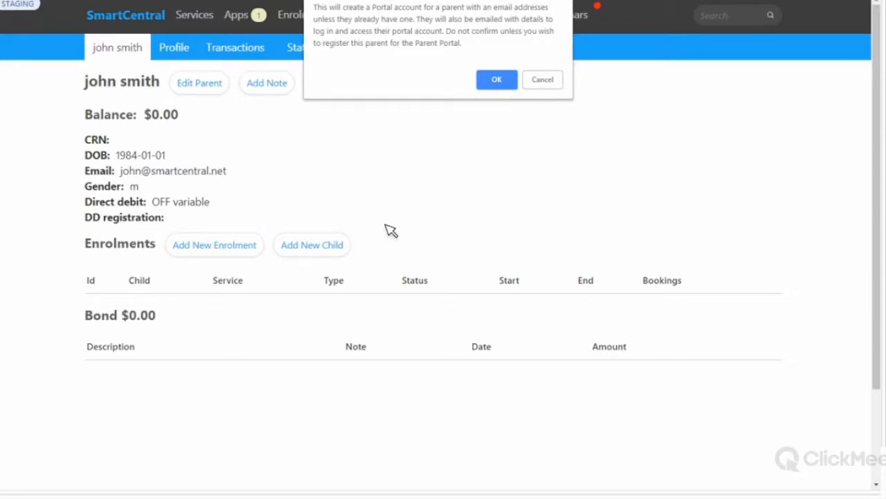
pyautogui.press('Return')
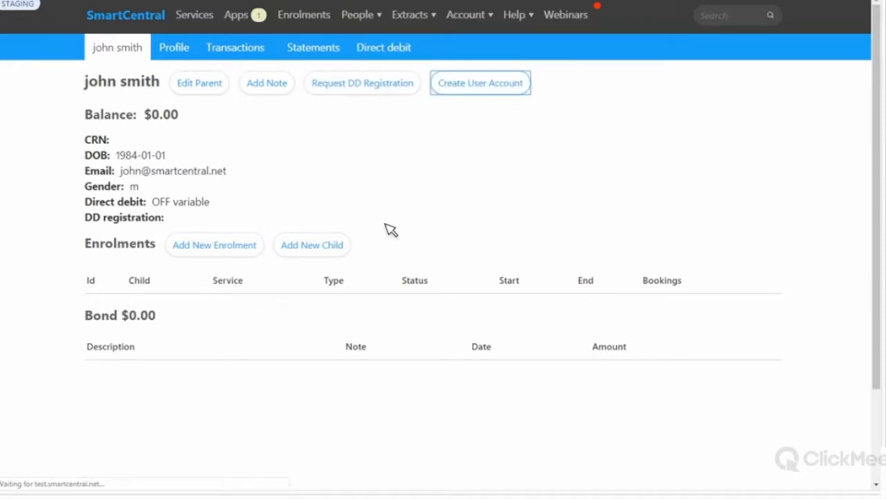